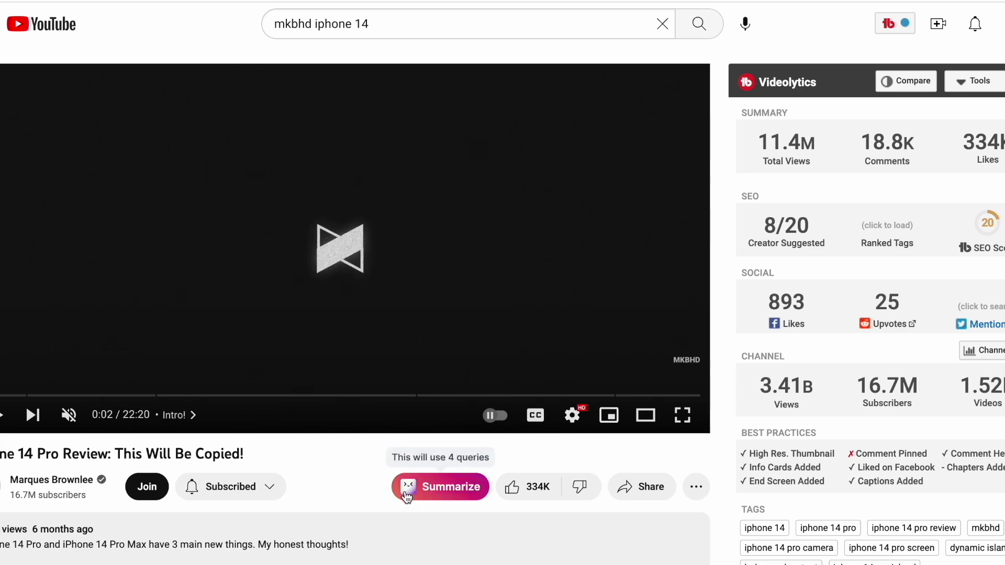
Generate a Merlin AI summary of the iPhone 14 Pro review video
click(424, 494)
scroll(735, 491, down, 2)
scroll(737, 496, down, 3)
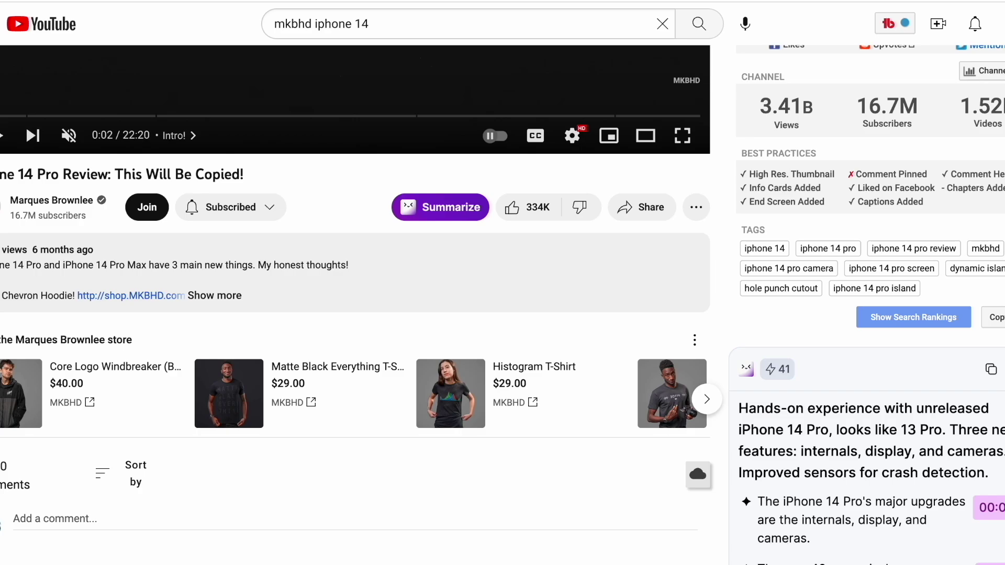
scroll(503, 304, down, 1)
scroll(503, 305, down, 1)
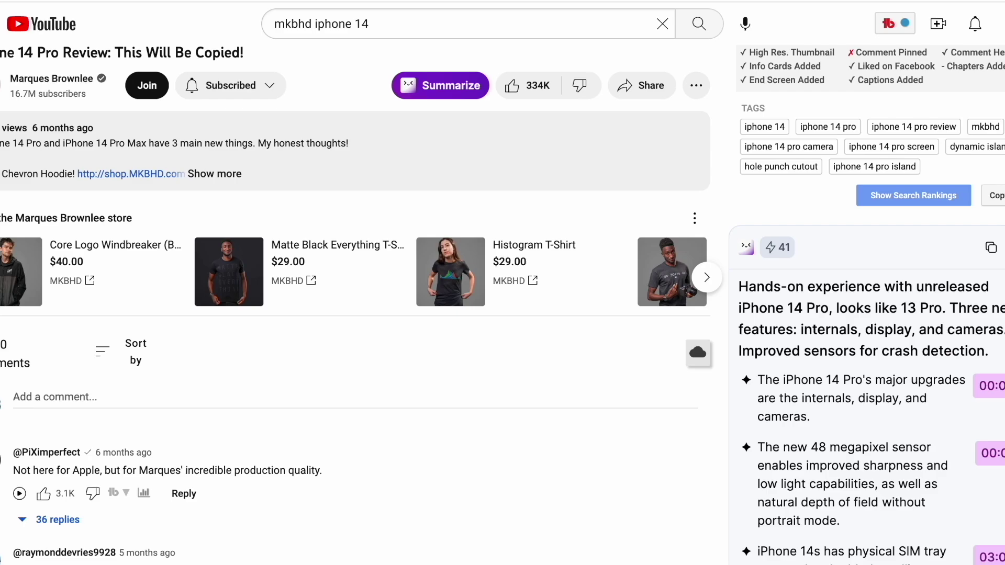
scroll(976, 445, down, 2)
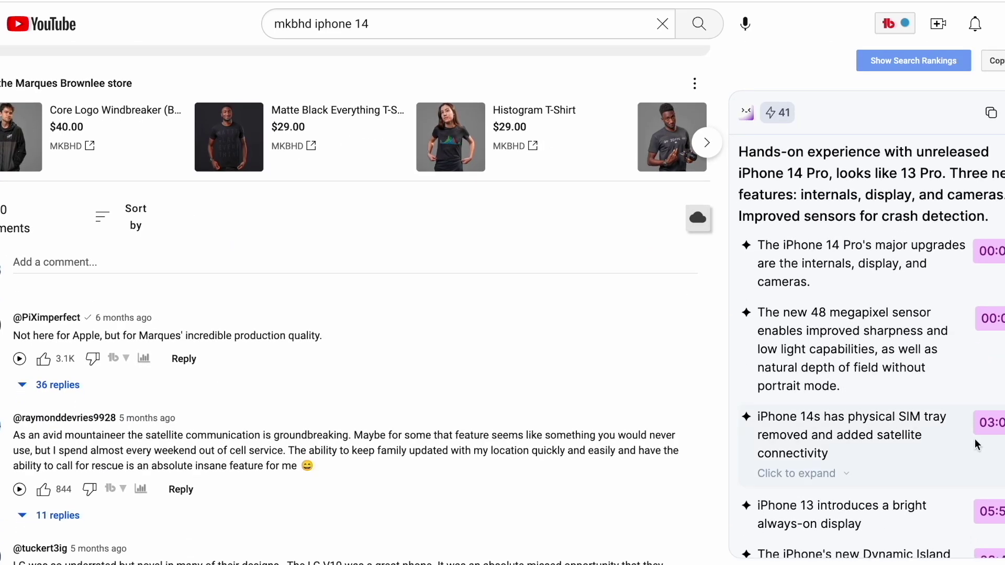
scroll(977, 445, down, 2)
scroll(976, 445, down, 3)
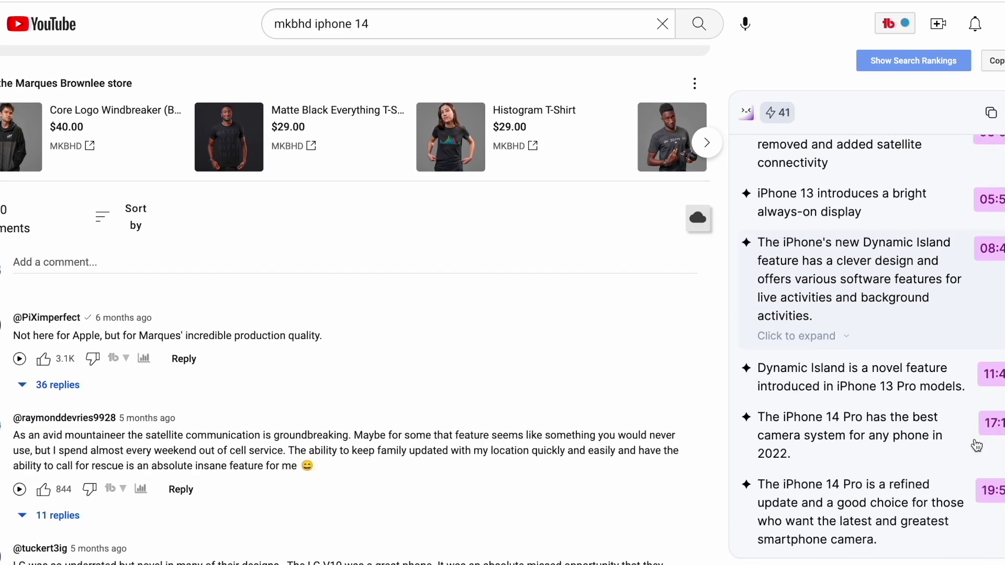
scroll(977, 445, up, 5)
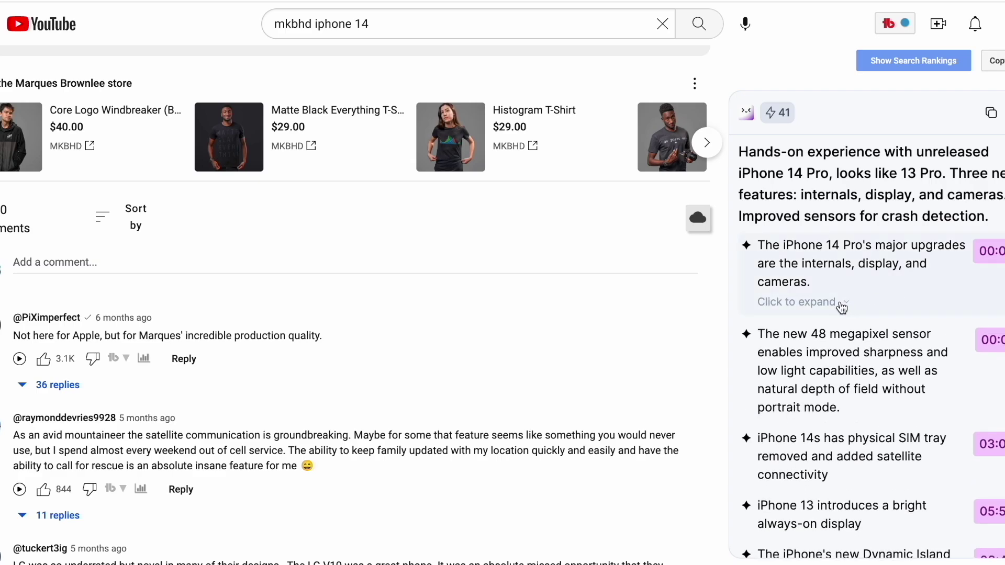
click(844, 306)
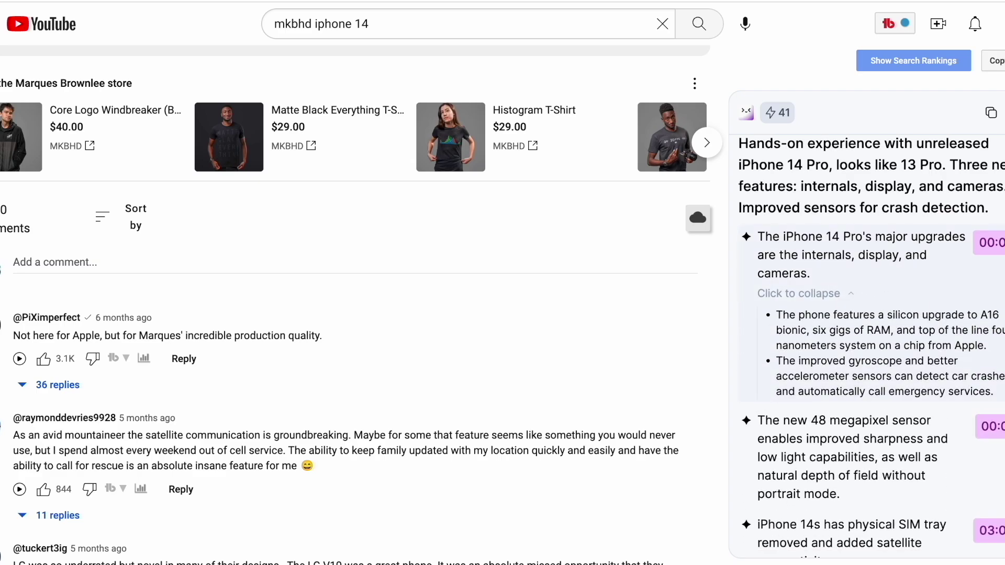
scroll(916, 359, down, 1)
scroll(916, 360, up, 1)
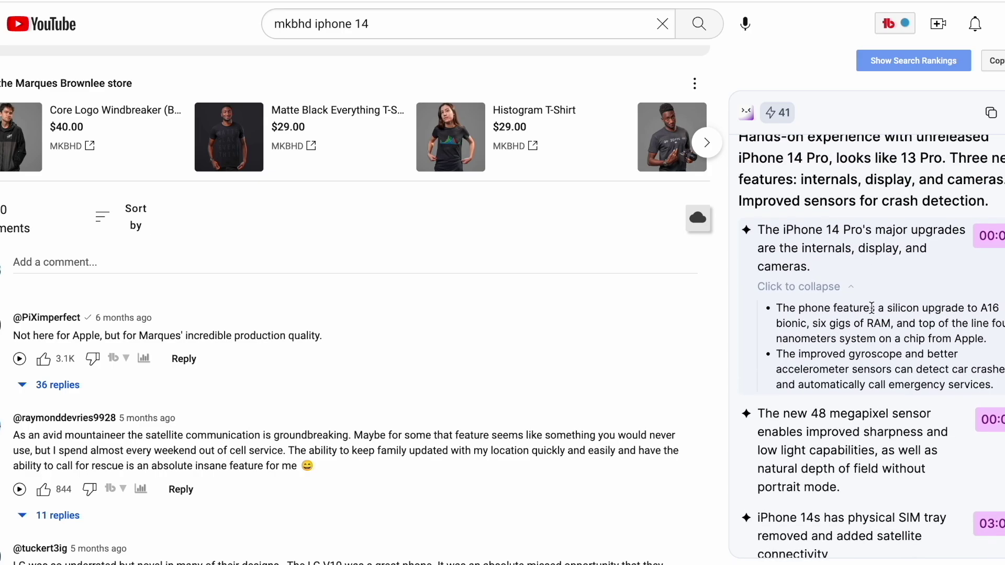
click(844, 287)
scroll(964, 392, down, 1)
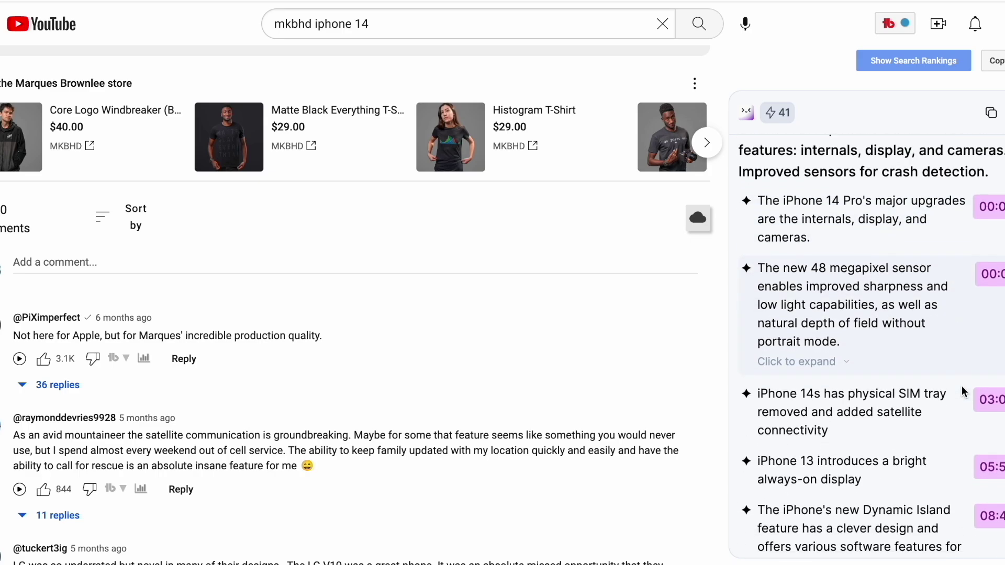
scroll(966, 393, down, 2)
scroll(972, 408, down, 1)
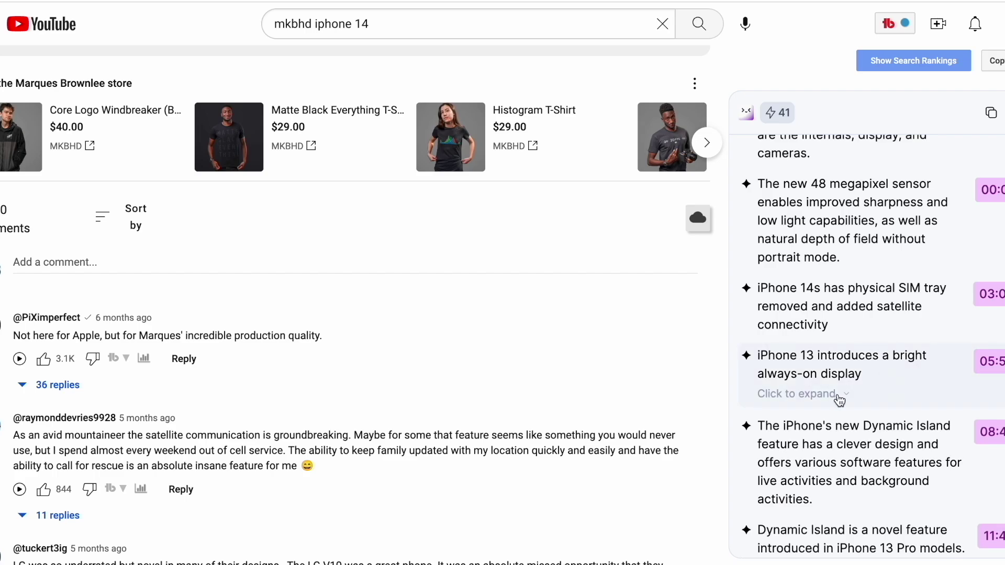
click(838, 395)
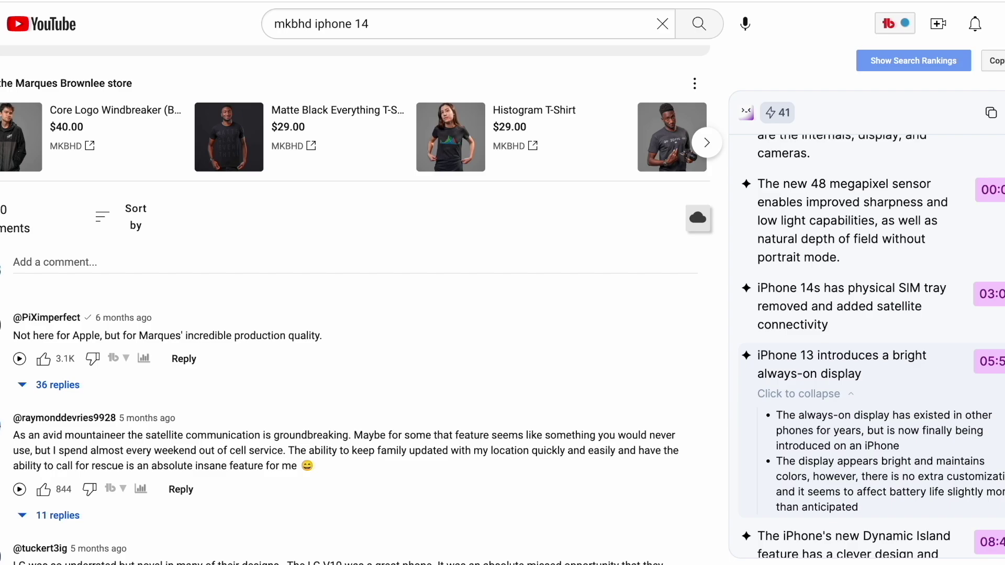
scroll(927, 409, down, 3)
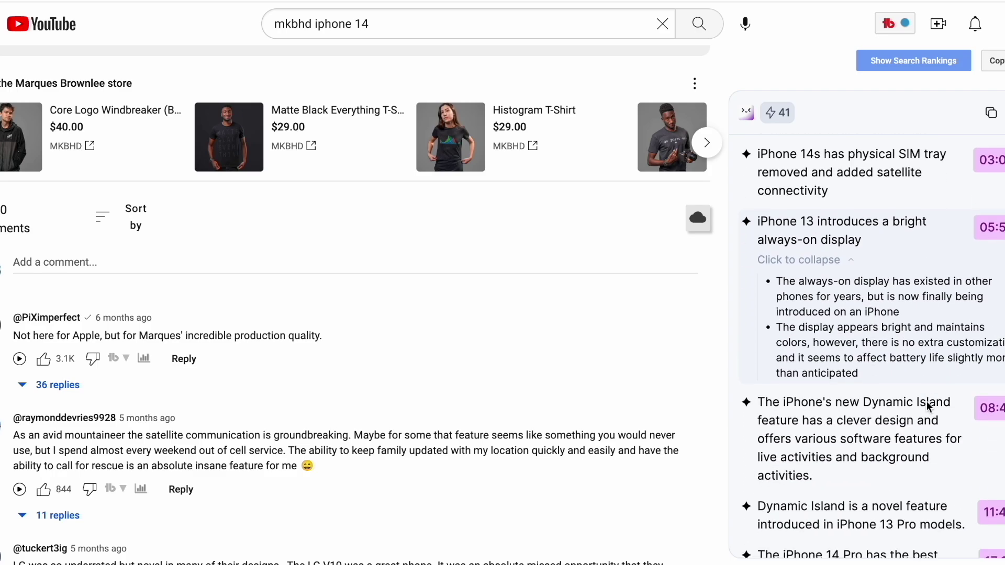
scroll(927, 408, down, 2)
scroll(927, 401, down, 2)
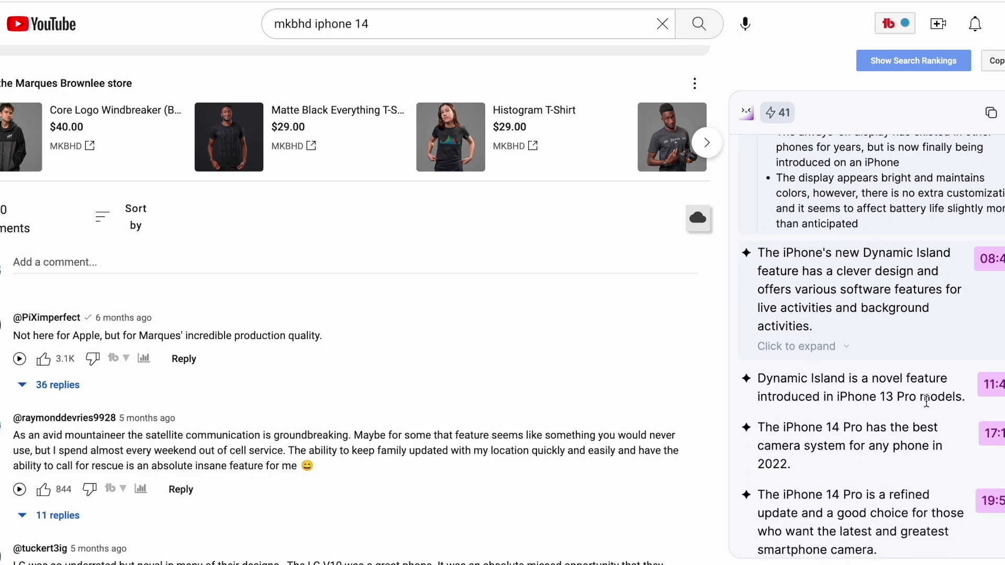
scroll(927, 401, up, 2)
scroll(926, 401, up, 2)
scroll(927, 402, up, 3)
scroll(927, 400, up, 5)
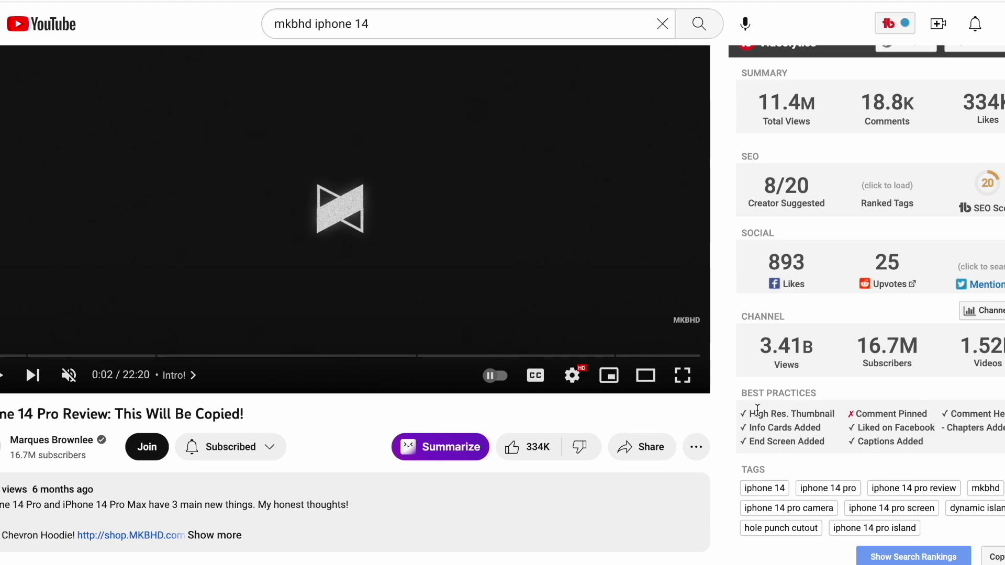